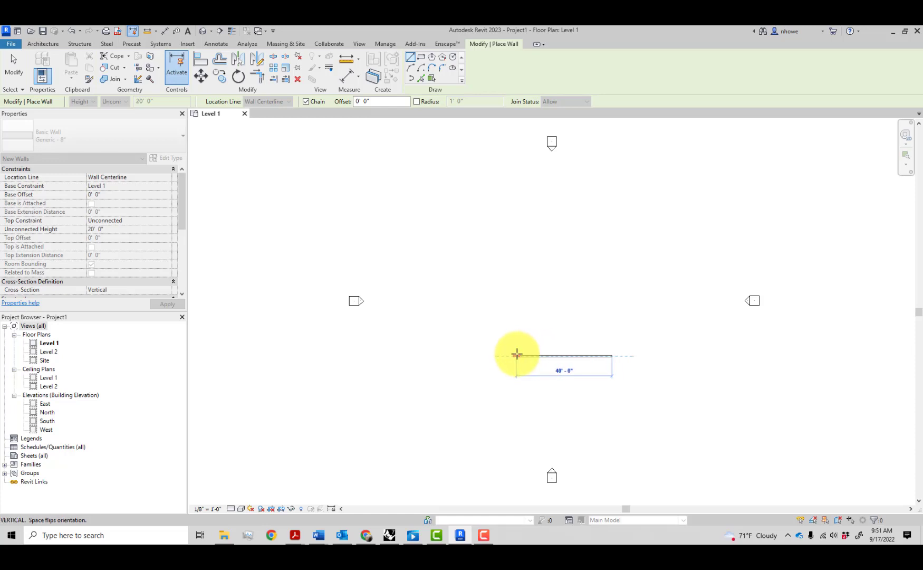
# - Draw four chained Generic - 8" walls forming a closed square of 40 feet per side on the Level 1 floor plan
pyautogui.click(517, 355)
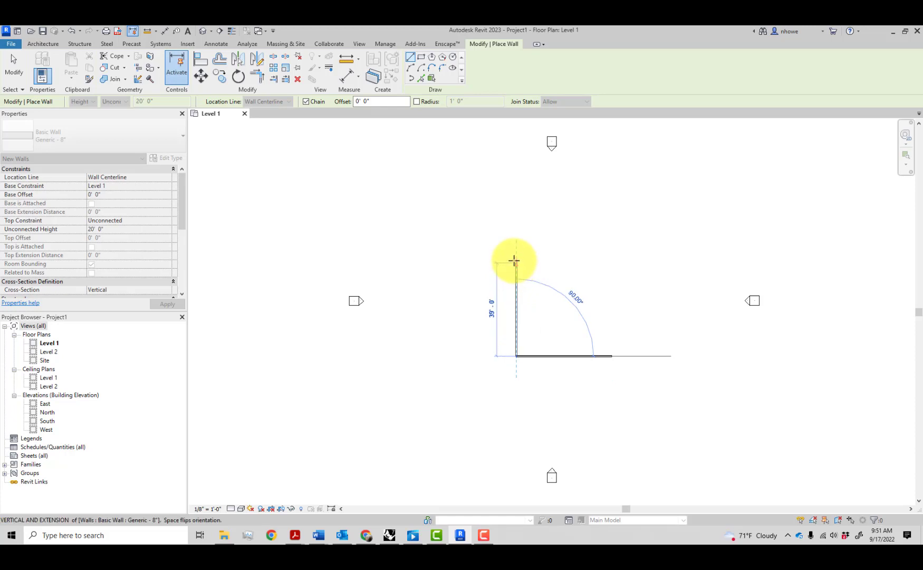
pyautogui.click(516, 260)
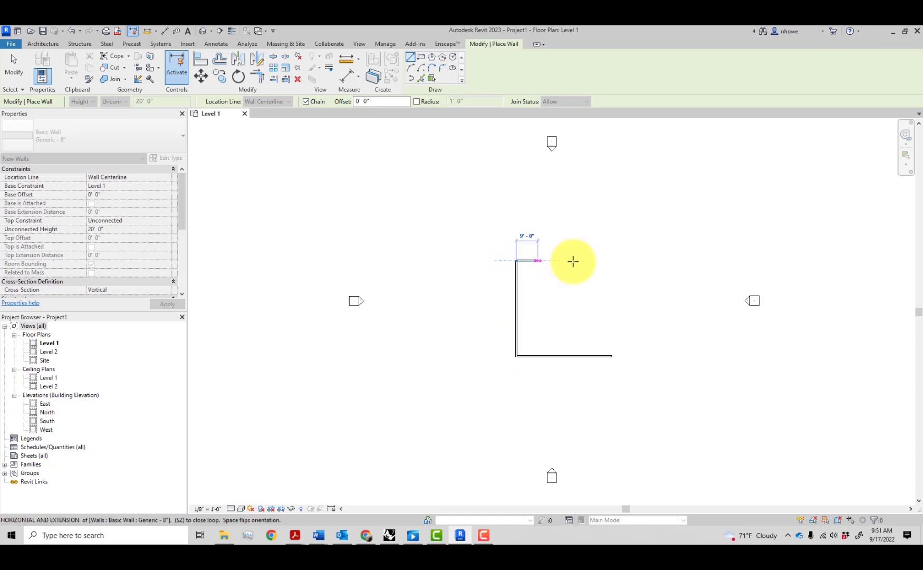
pyautogui.click(613, 260)
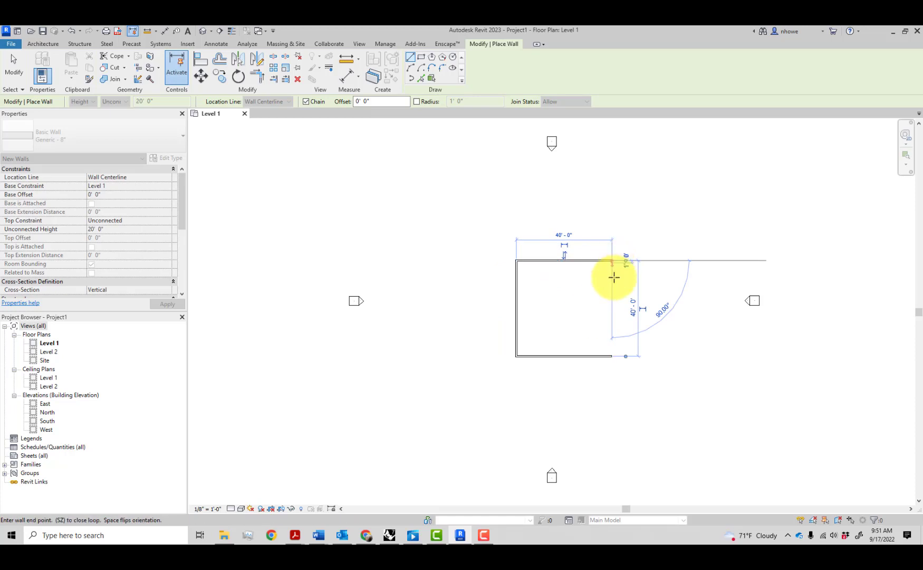
pyautogui.click(613, 356)
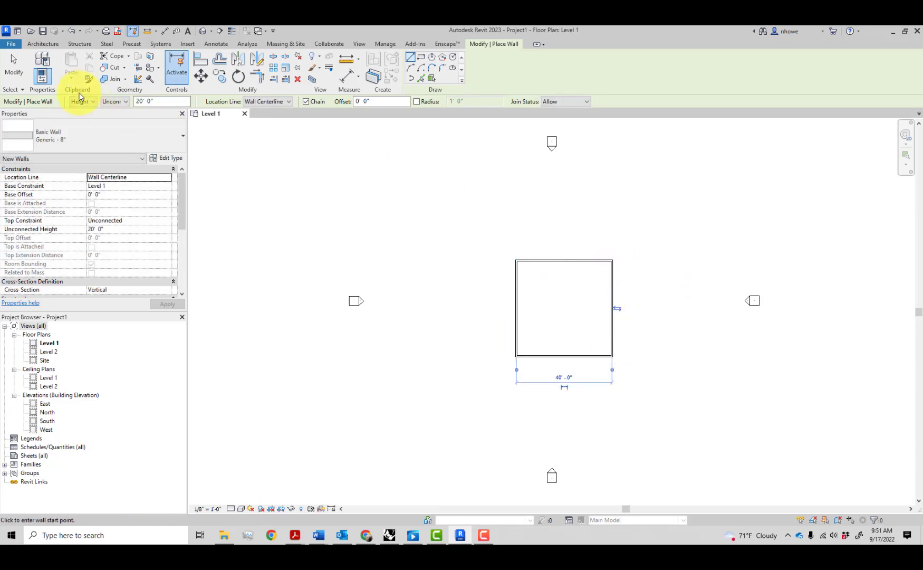
pyautogui.click(17, 75)
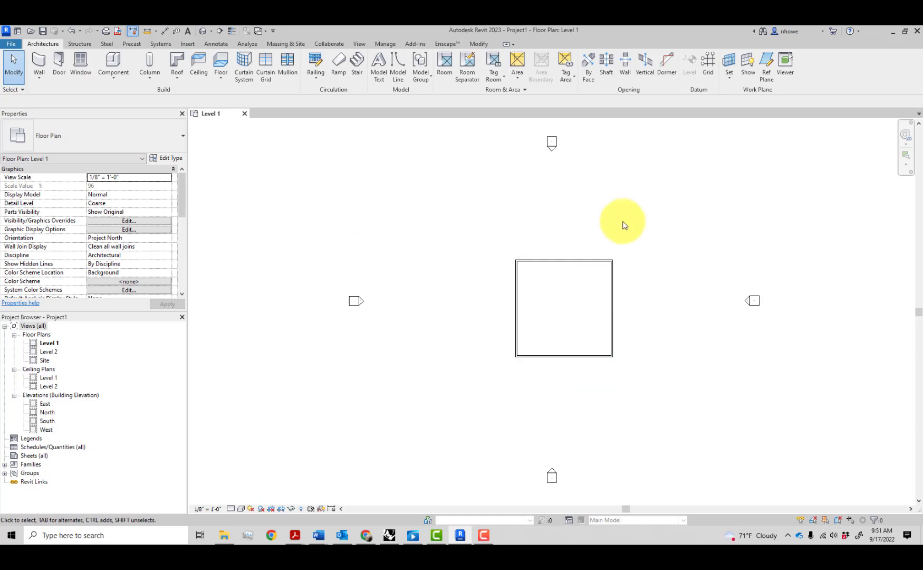
# - Change all four walls of the square to the Generic - 12" Masonry type
pyautogui.moveTo(627, 228); pyautogui.dragTo(490, 387)
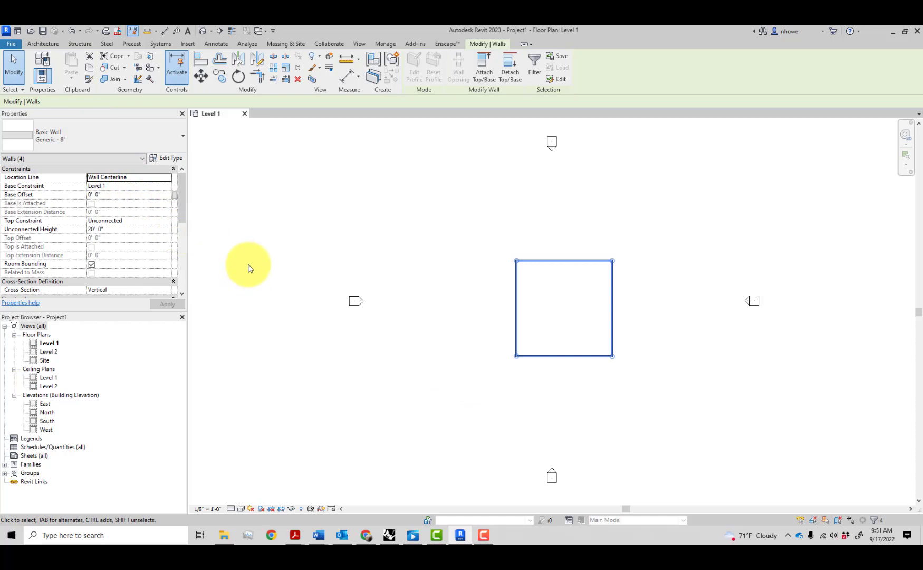
pyautogui.click(180, 139)
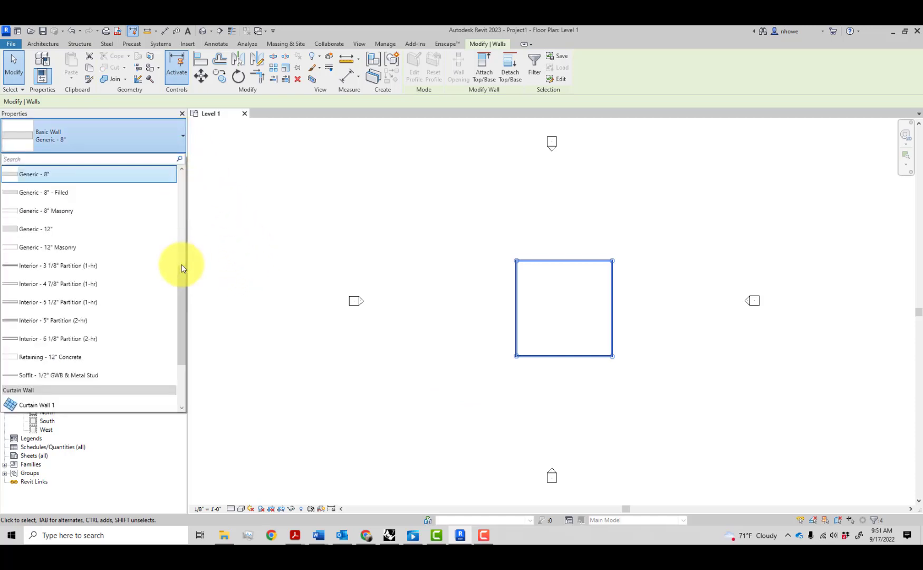
pyautogui.scroll(-2, 182, 267)
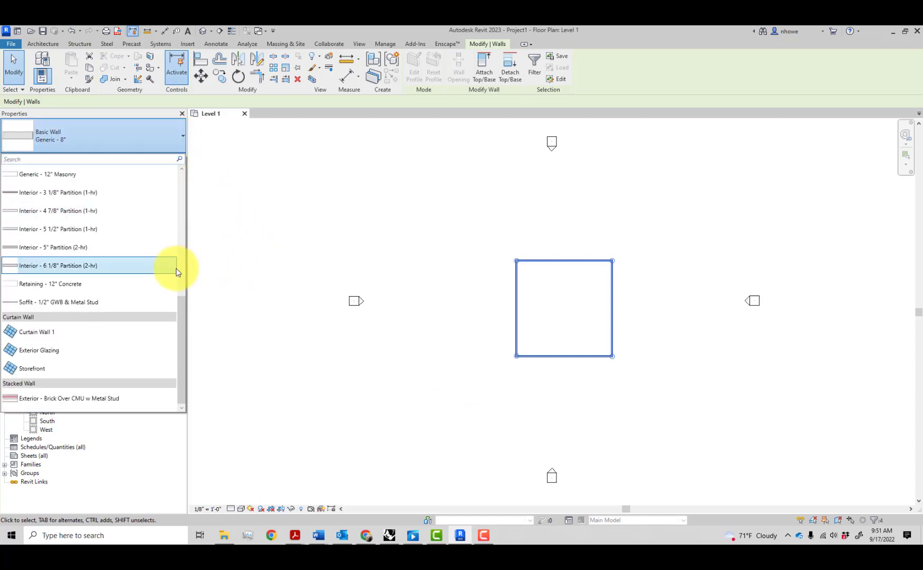
pyautogui.scroll(2, 177, 272)
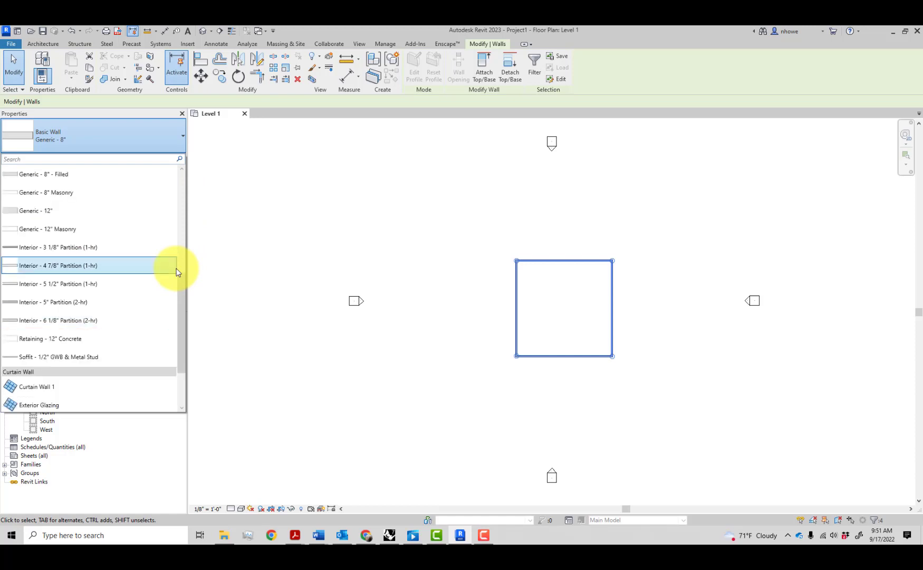
pyautogui.moveTo(175, 268)
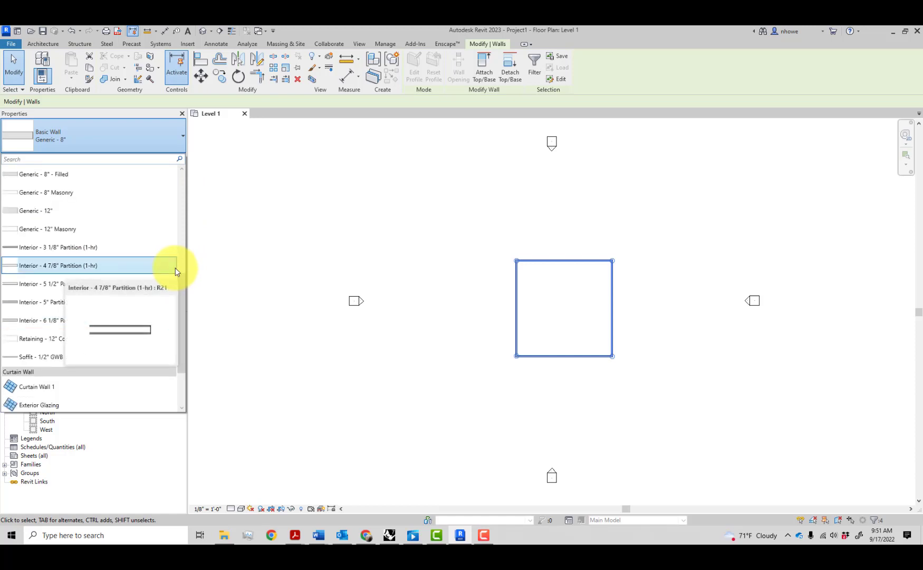
pyautogui.scroll(-1, 175, 268)
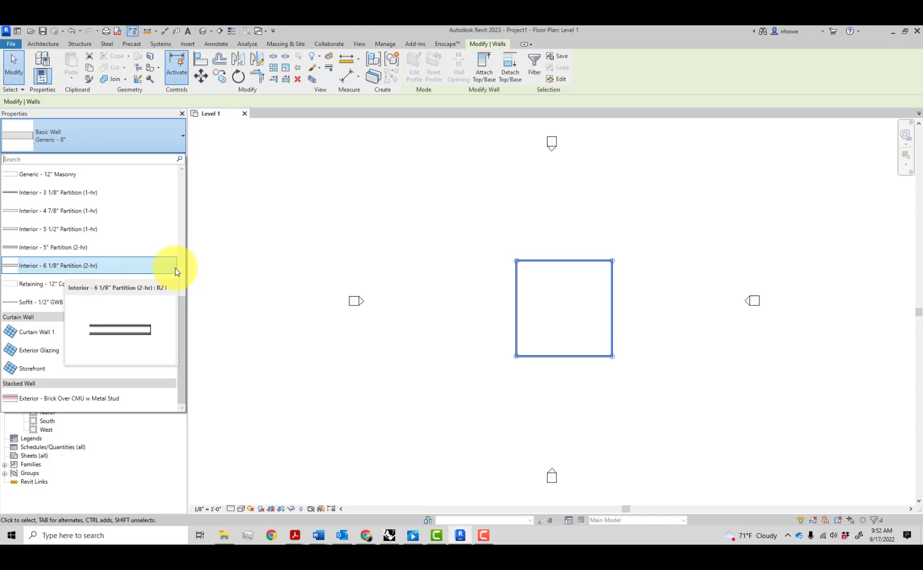
pyautogui.scroll(1, 175, 267)
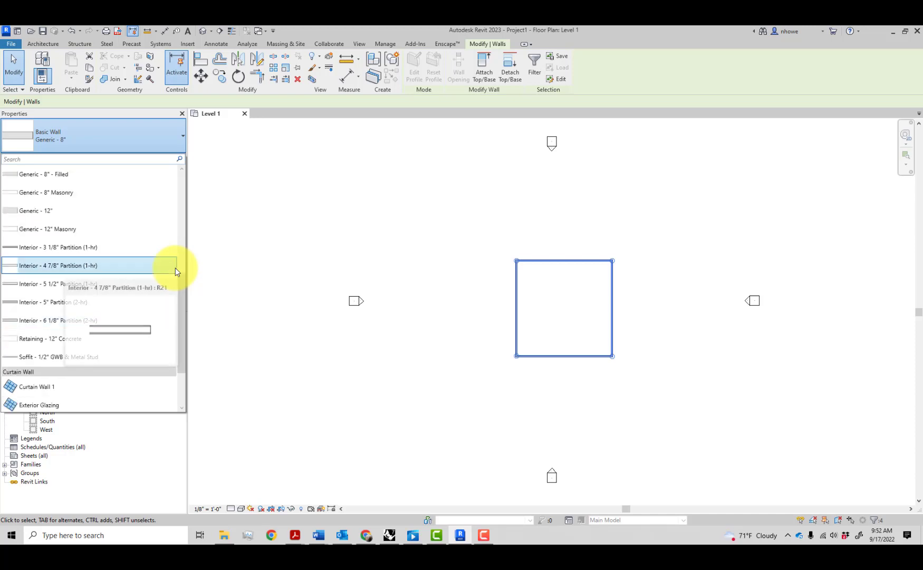
pyautogui.click(157, 227)
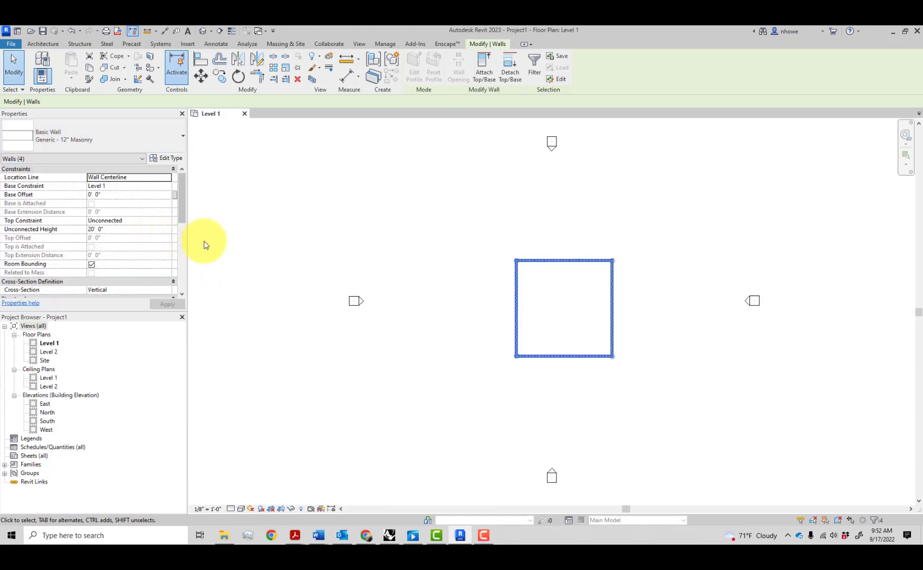
pyautogui.click(584, 293)
# - Set the Level 1 floor plan's detail level to Fine
pyautogui.scroll(5, 585, 294)
pyautogui.scroll(2, 585, 293)
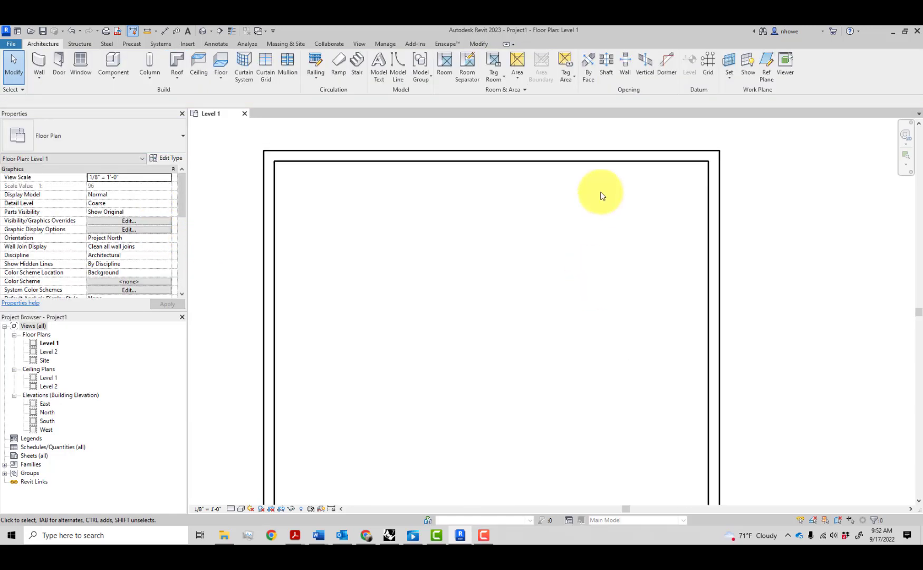
pyautogui.click(234, 507)
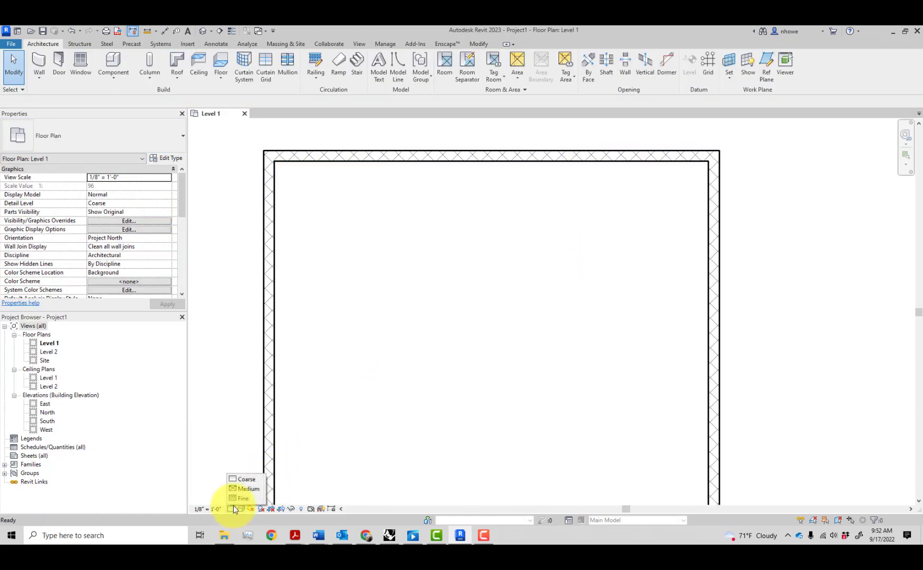
pyautogui.click(244, 495)
pyautogui.scroll(-2, 382, 204)
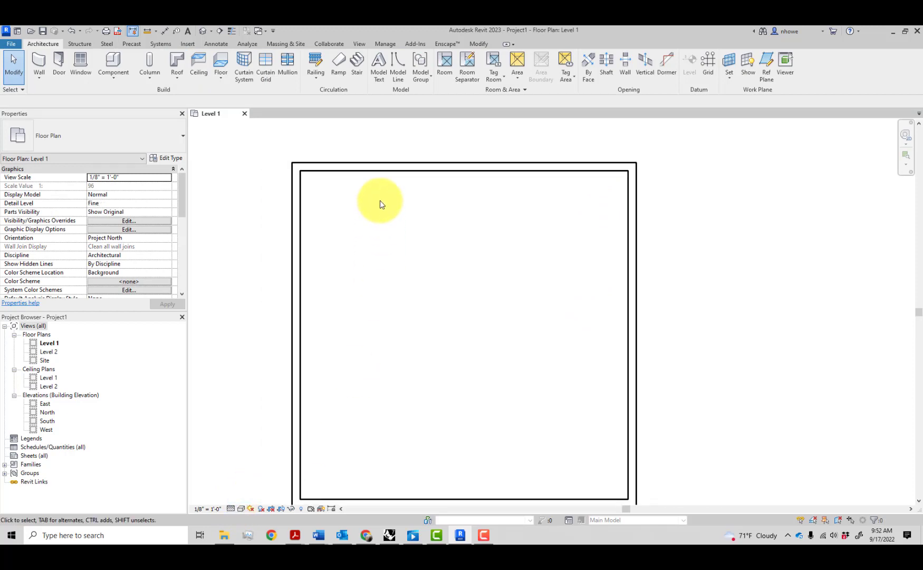
pyautogui.scroll(-1, 574, 261)
pyautogui.scroll(-1, 574, 260)
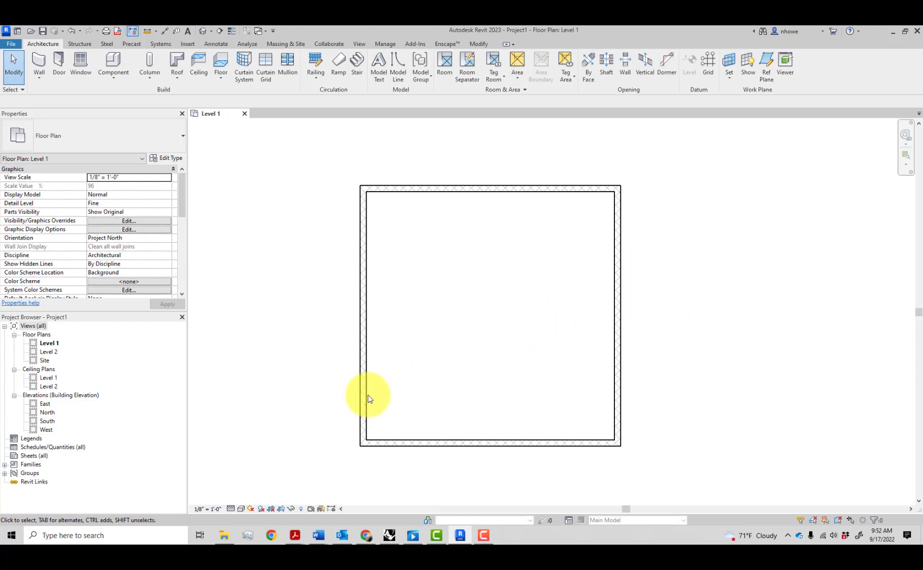
pyautogui.scroll(-3, 211, 399)
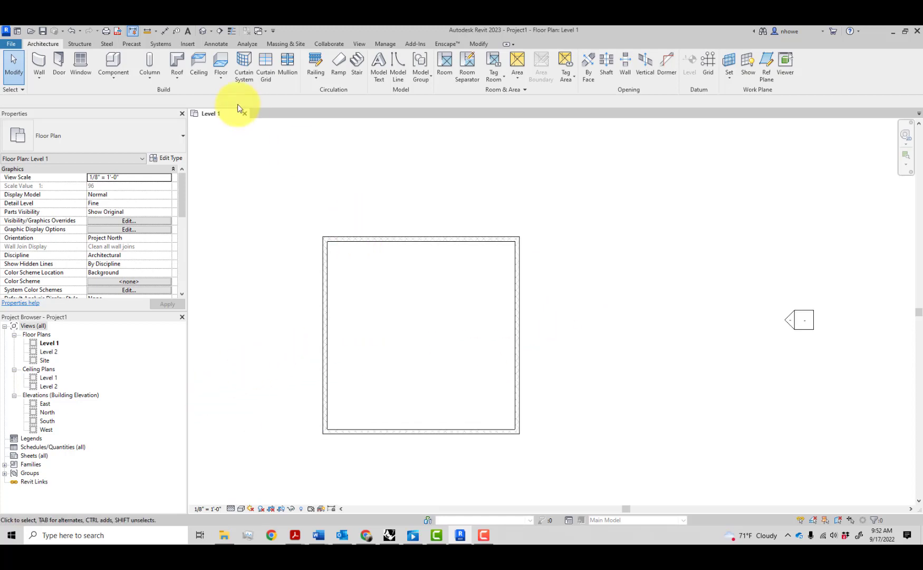
# - Place an automatic 2' x 4' ACT System ceiling inside the square room on Level 1
pyautogui.click(196, 74)
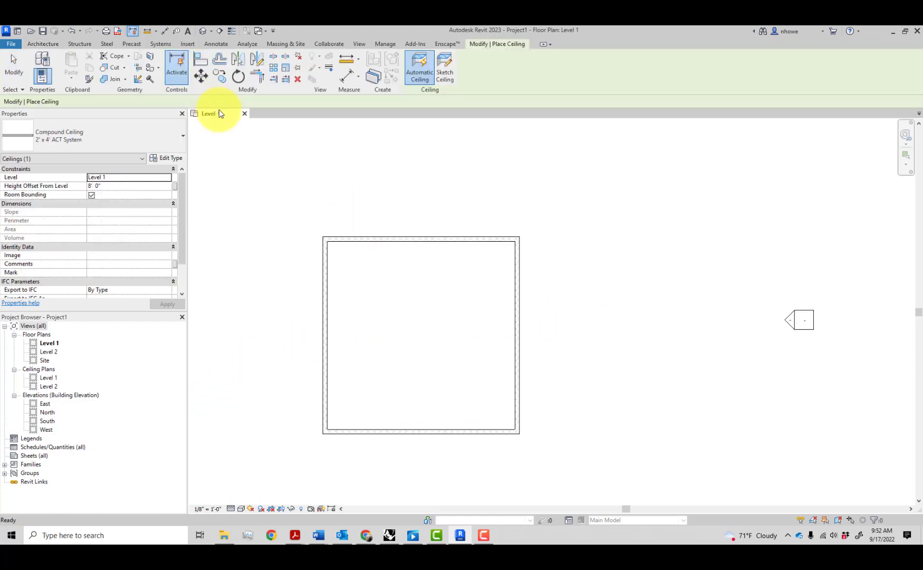
pyautogui.click(347, 248)
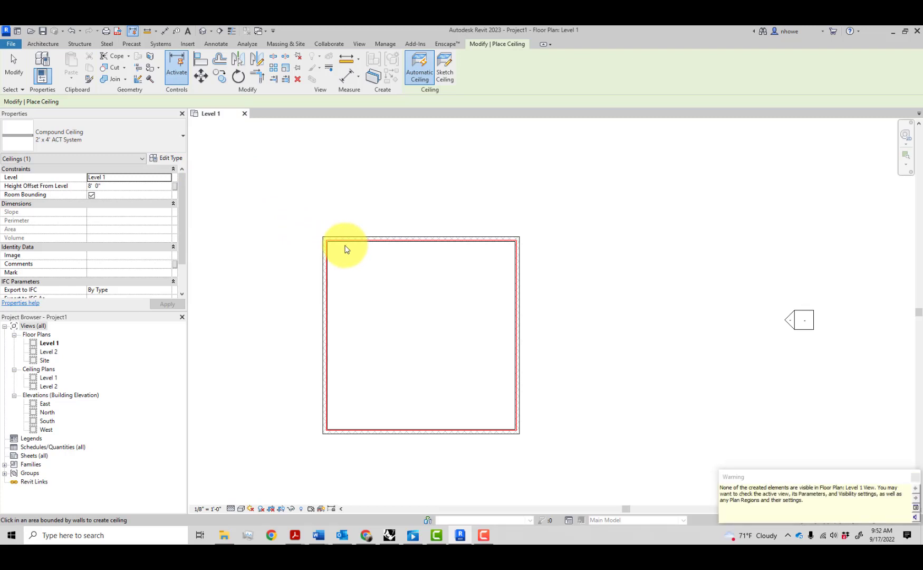
pyautogui.click(914, 477)
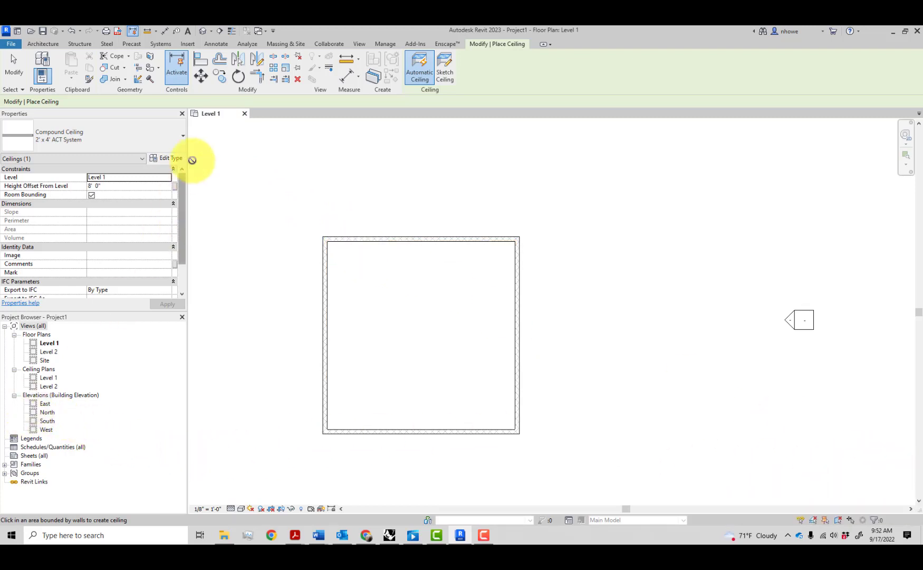
# - Open the default 3D view of the building and end ceiling placement
pyautogui.click(359, 44)
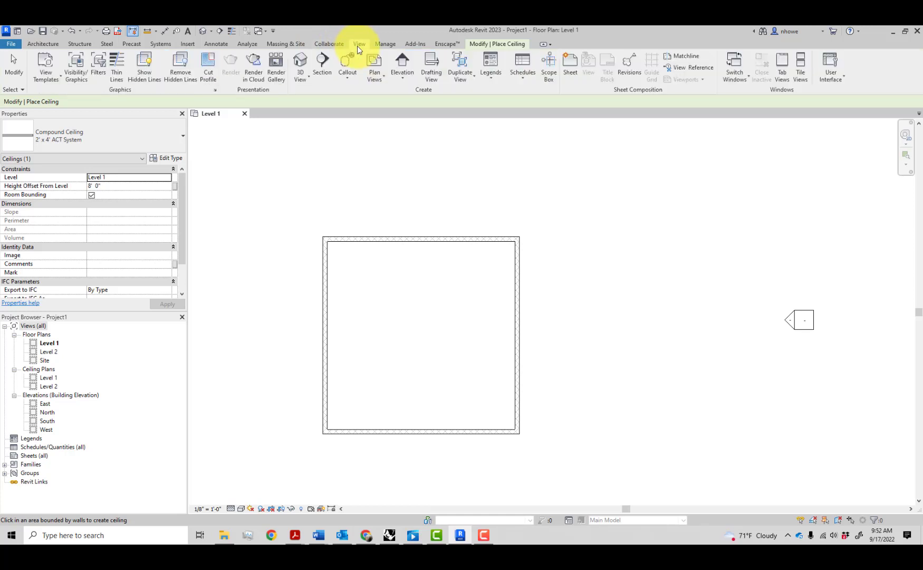
pyautogui.click(300, 76)
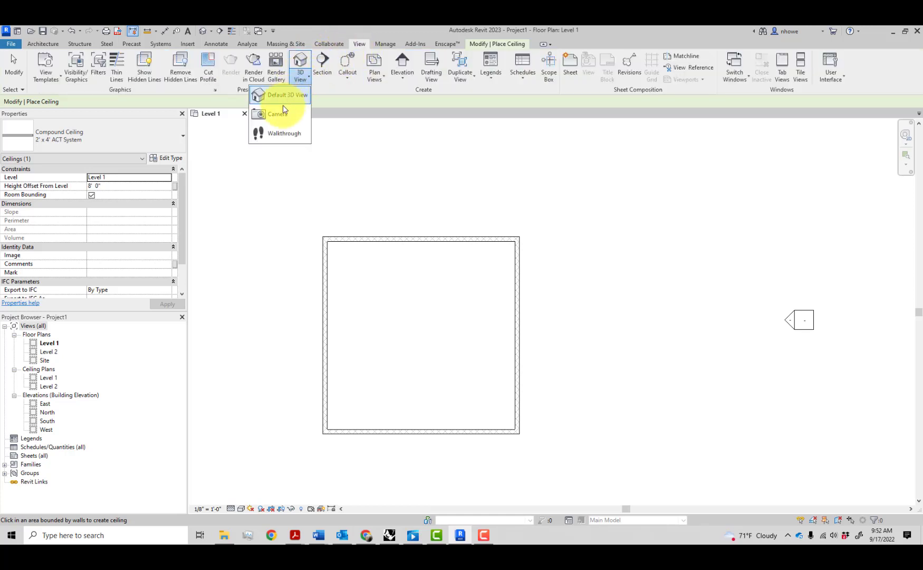
pyautogui.click(284, 97)
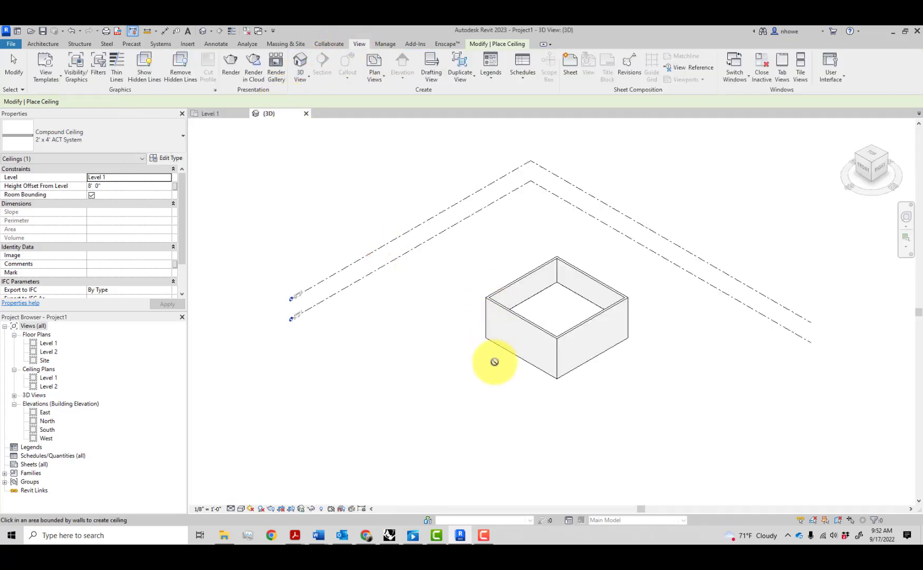
pyautogui.click(12, 64)
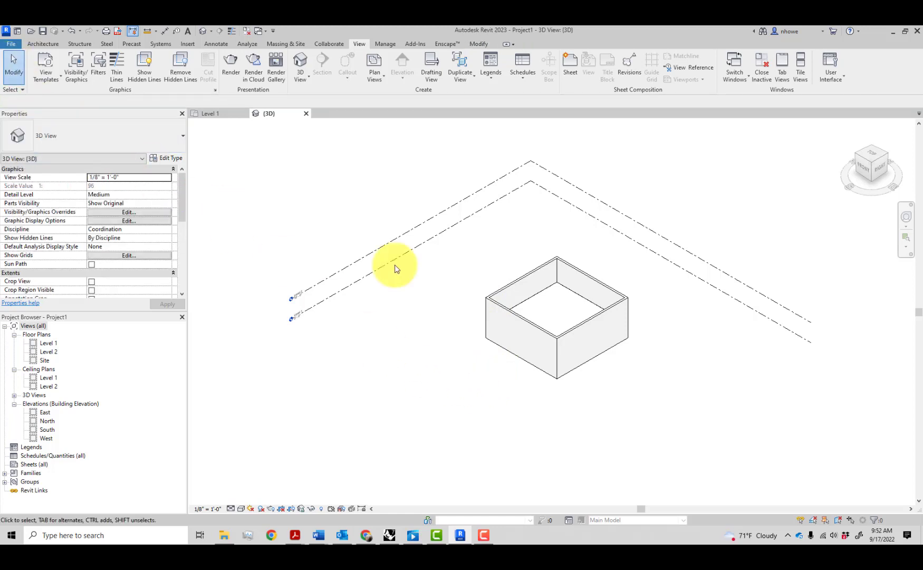
# - Set the ceiling's height offset from Level 1 to 15 feet
pyautogui.click(555, 285)
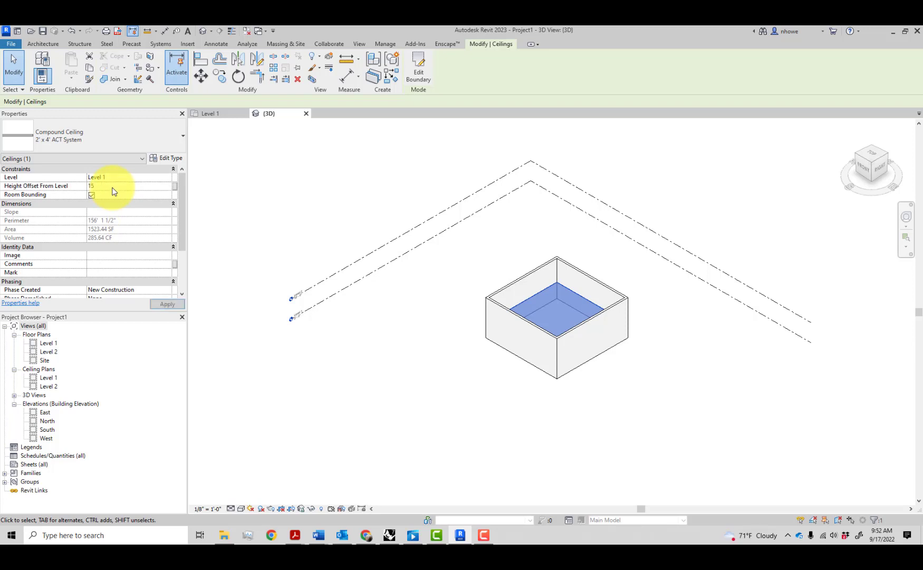
pyautogui.click(113, 189)
pyautogui.write('15')
pyautogui.click(169, 305)
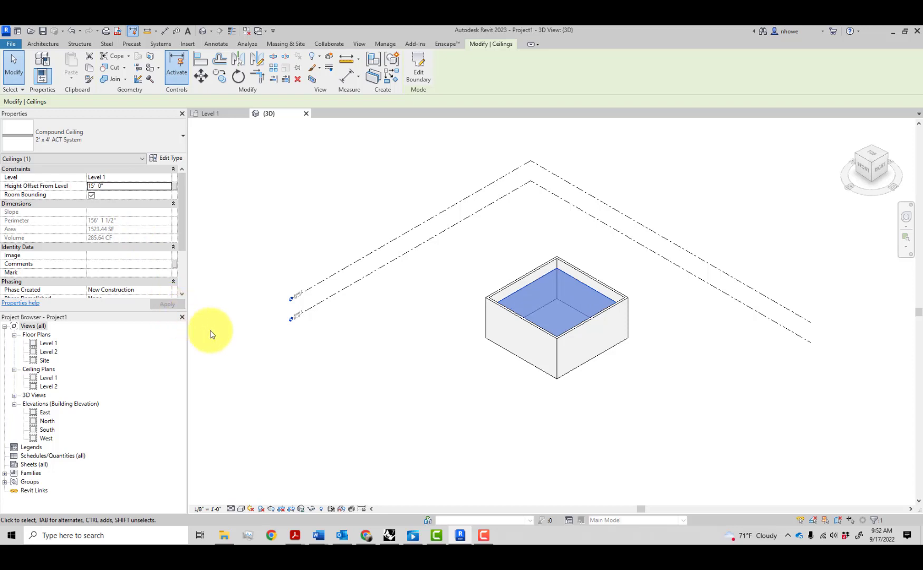
pyautogui.click(330, 377)
pyautogui.scroll(4, 604, 329)
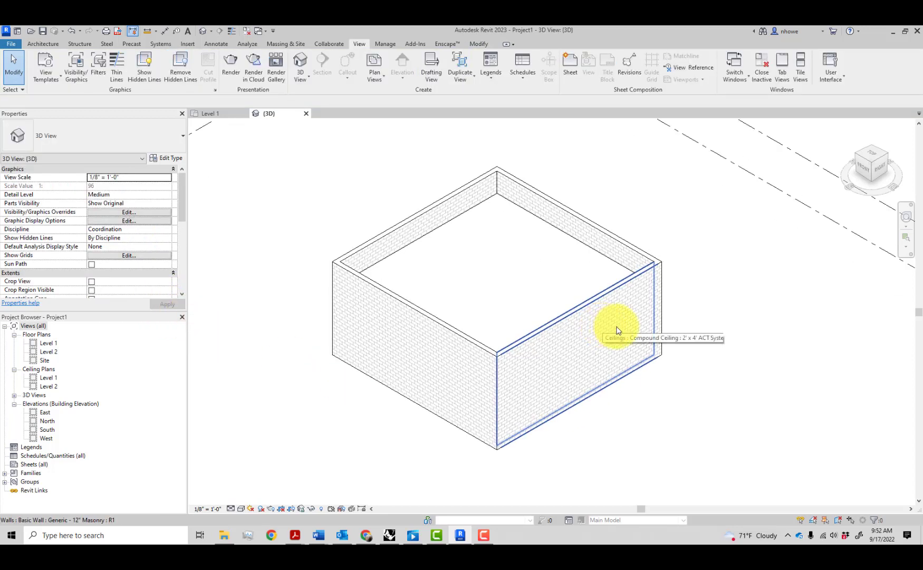
pyautogui.moveTo(583, 371); pyautogui.dragTo(550, 413, button='middle')
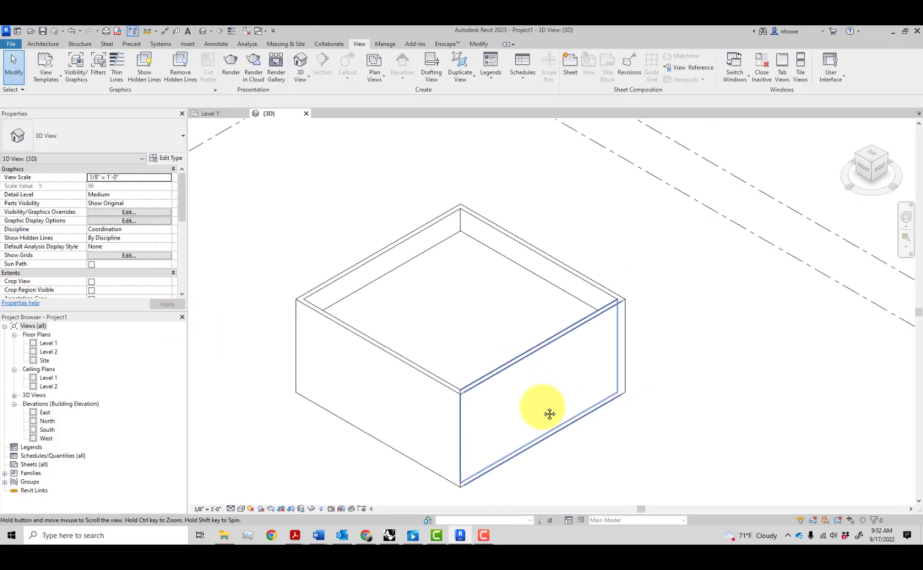
pyautogui.scroll(3, 618, 290)
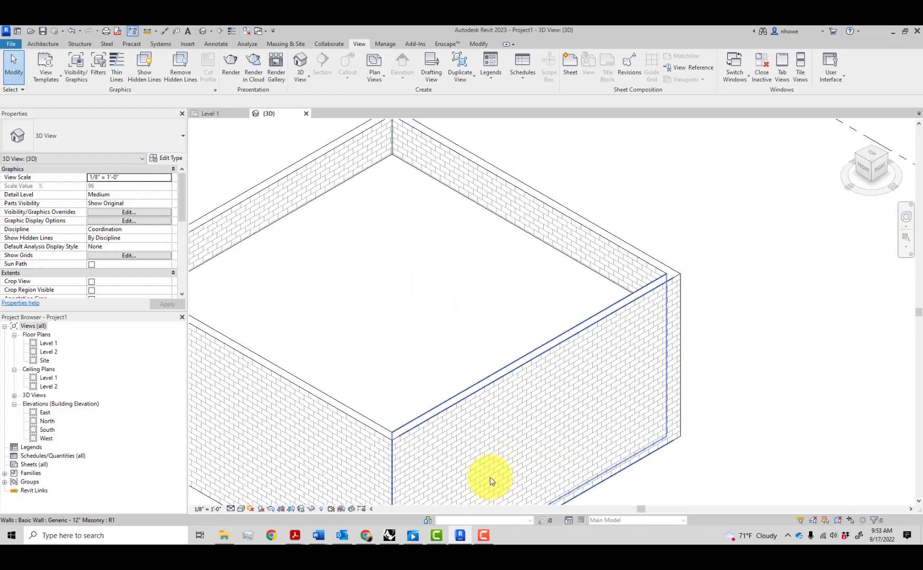
pyautogui.scroll(-4, 444, 441)
pyautogui.scroll(-2, 450, 447)
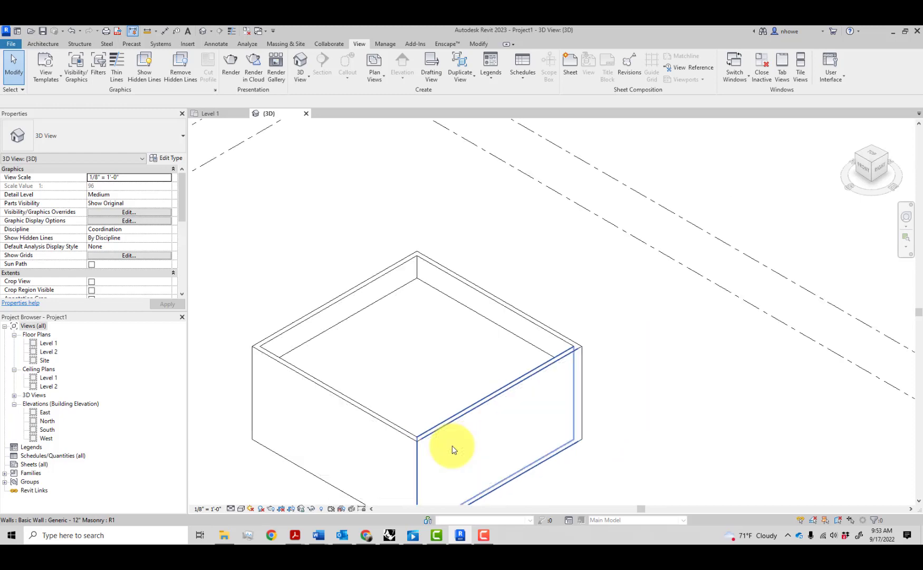
# - In the Level 1 floor plan, start an architectural floor and sketch its 40' x 40' rectangular boundary along the room's walls
pyautogui.doubleClick(48, 343)
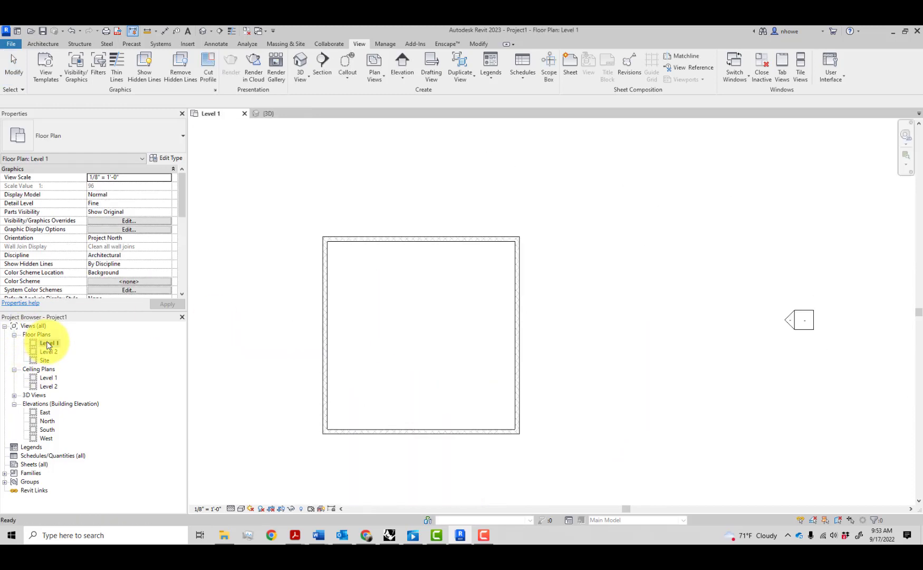
pyautogui.click(51, 45)
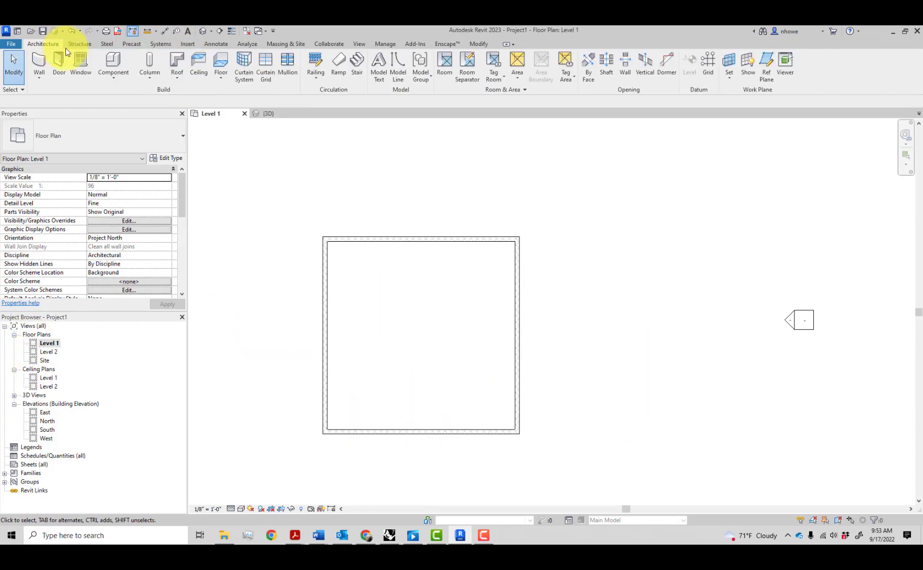
pyautogui.click(220, 77)
pyautogui.click(205, 104)
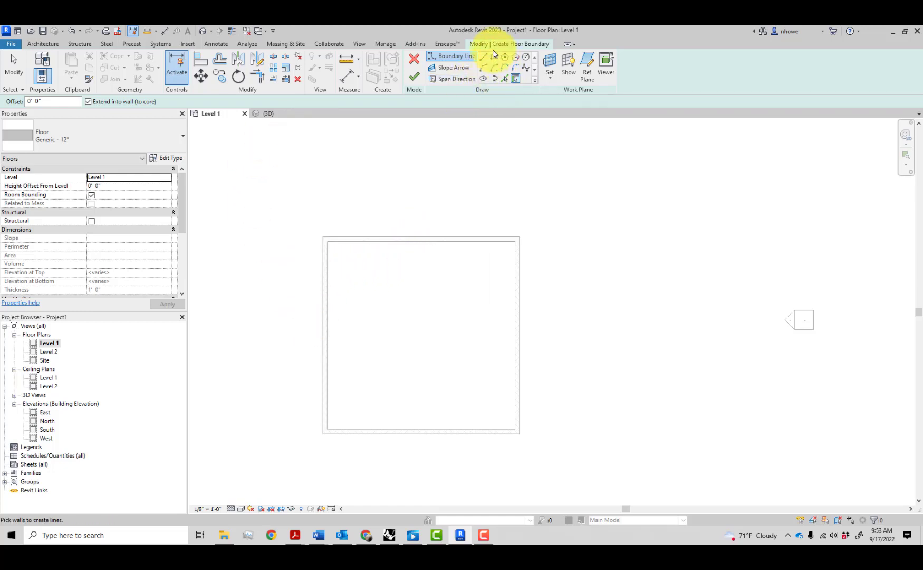
pyautogui.click(327, 240)
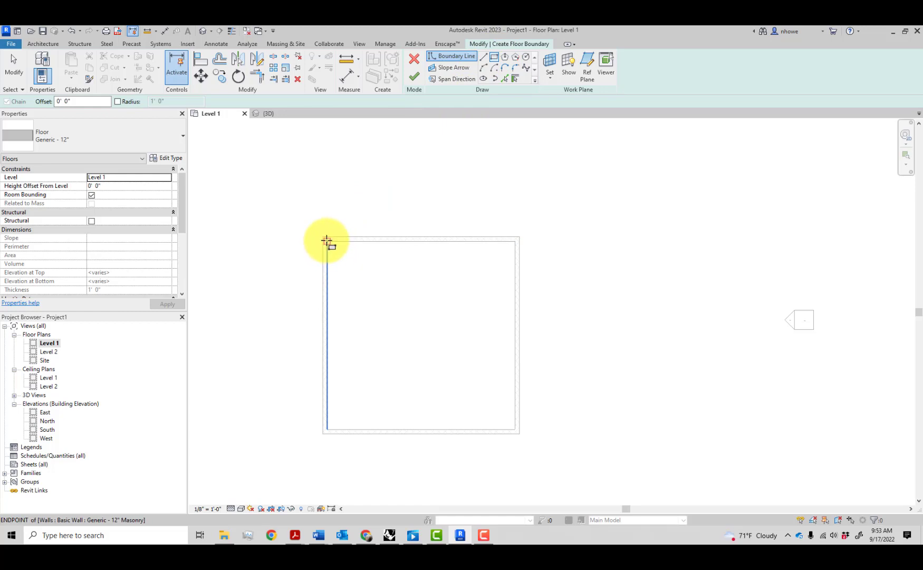
pyautogui.click(516, 430)
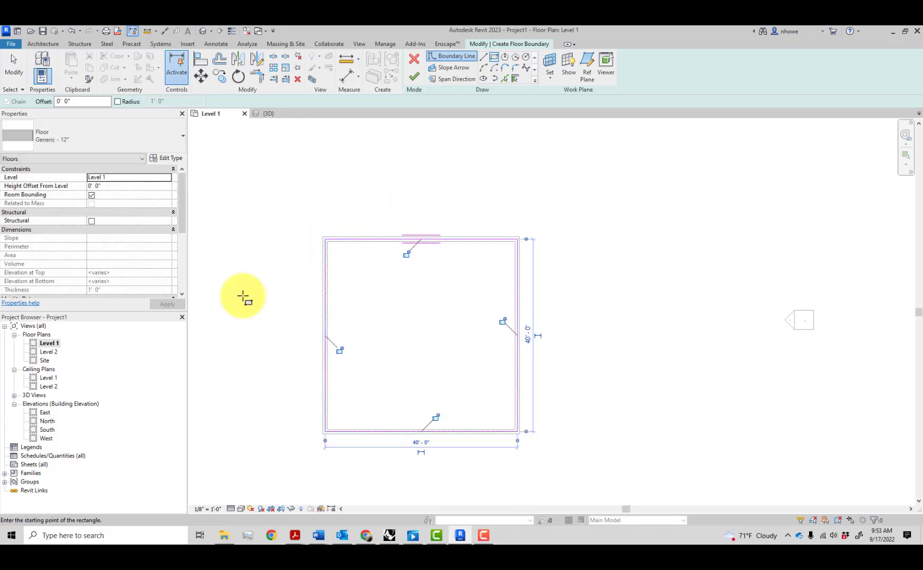
# - Set the floor type to Wood Joist 10" - Wood Finish, finish the floor, and check it by selecting and deselecting it
pyautogui.click(112, 138)
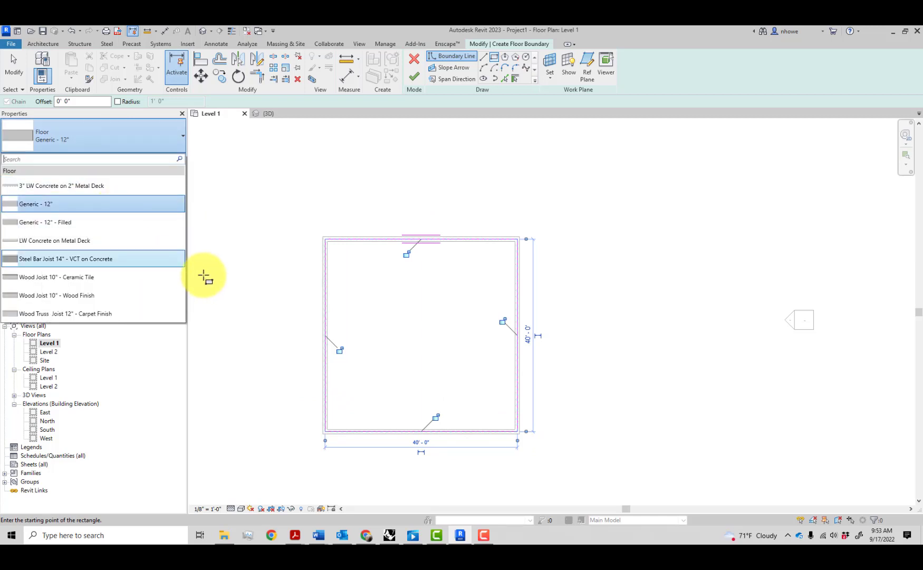
pyautogui.click(133, 296)
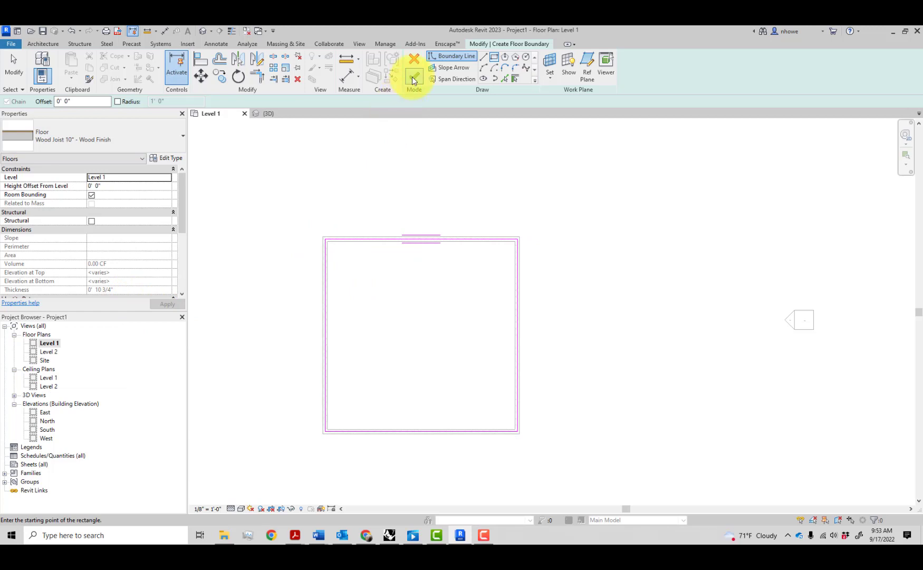
pyautogui.click(413, 79)
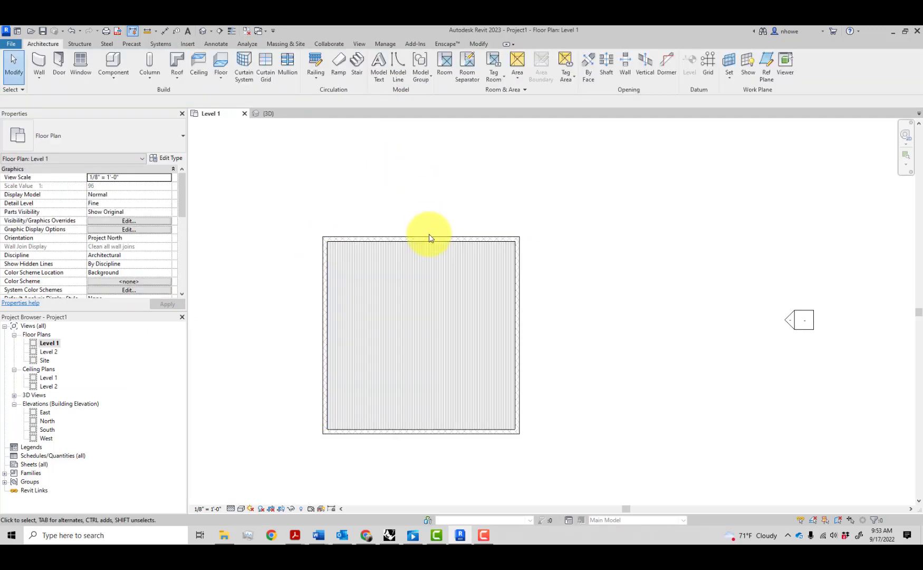
pyautogui.click(473, 285)
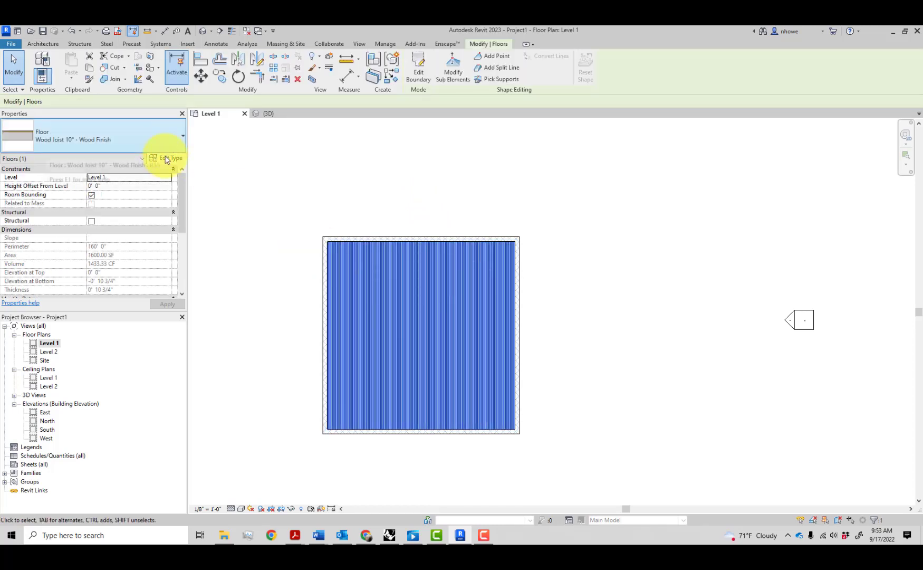
pyautogui.click(346, 217)
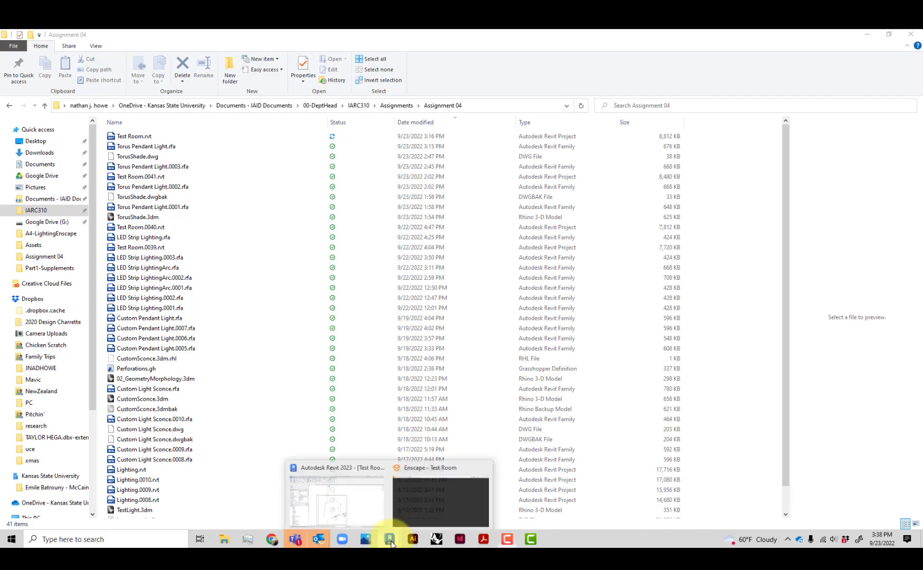
# - Switch to the Test Room project in Revit and open its Level 1 floor plan
pyautogui.click(375, 507)
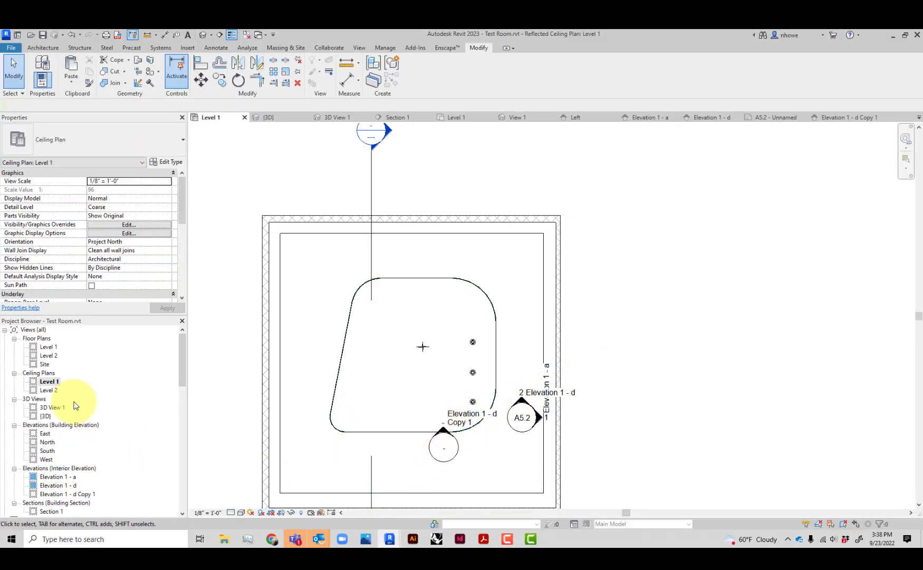
pyautogui.doubleClick(46, 348)
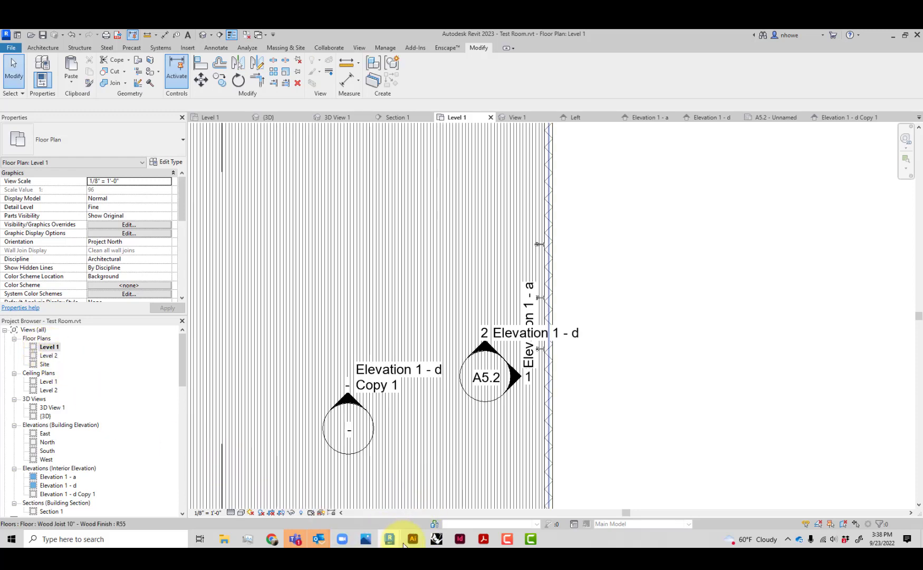
# - Switch to the Enscape window for Test Room and open the Visual Settings, moving them clear of the pendant lights
pyautogui.moveTo(389, 536)
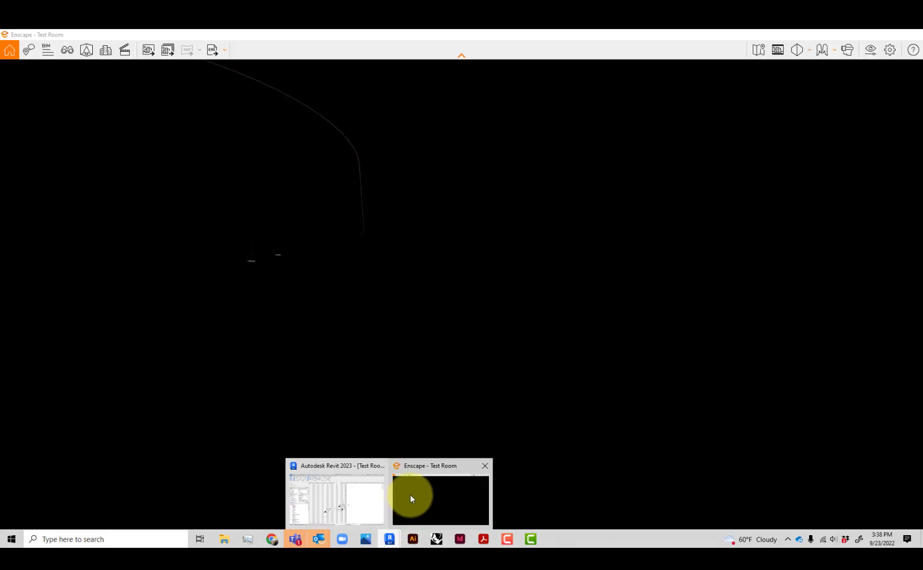
pyautogui.click(410, 494)
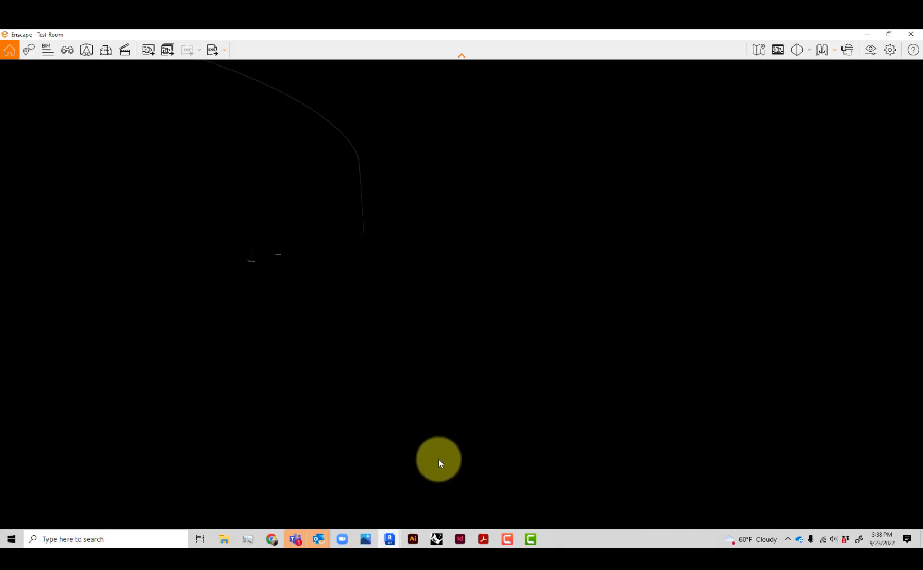
pyautogui.click(869, 50)
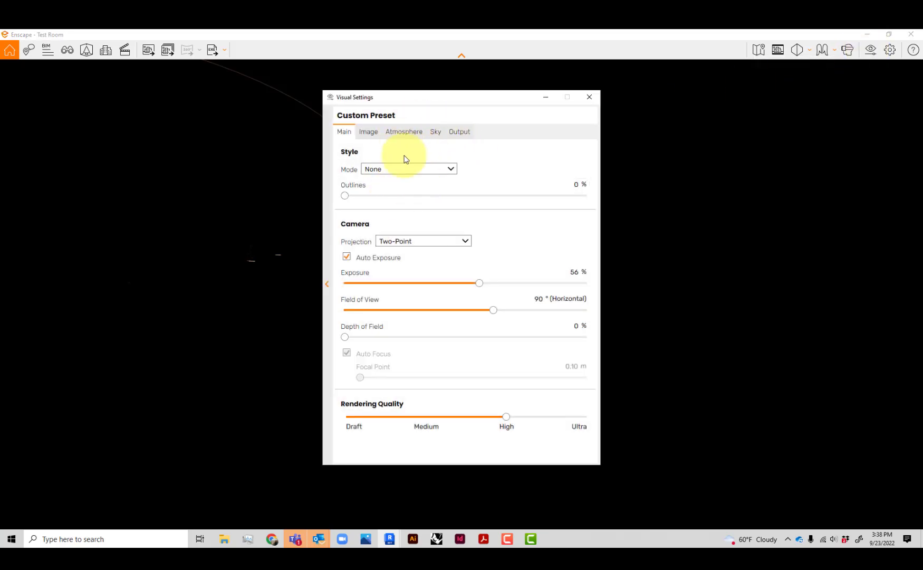
pyautogui.moveTo(468, 100); pyautogui.dragTo(577, 85)
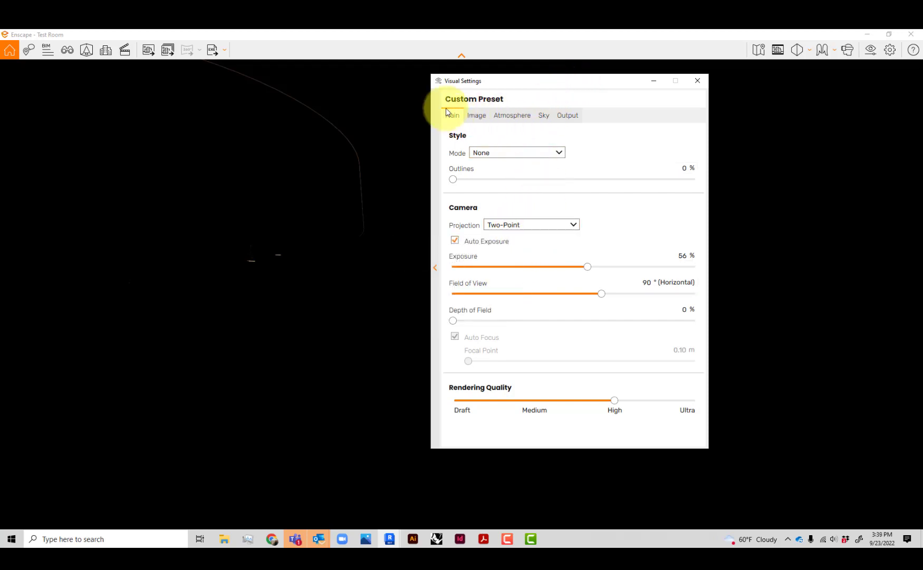
# - Turn off Auto Exposure for the camera and Auto Contrast in the image corrections
pyautogui.click(455, 242)
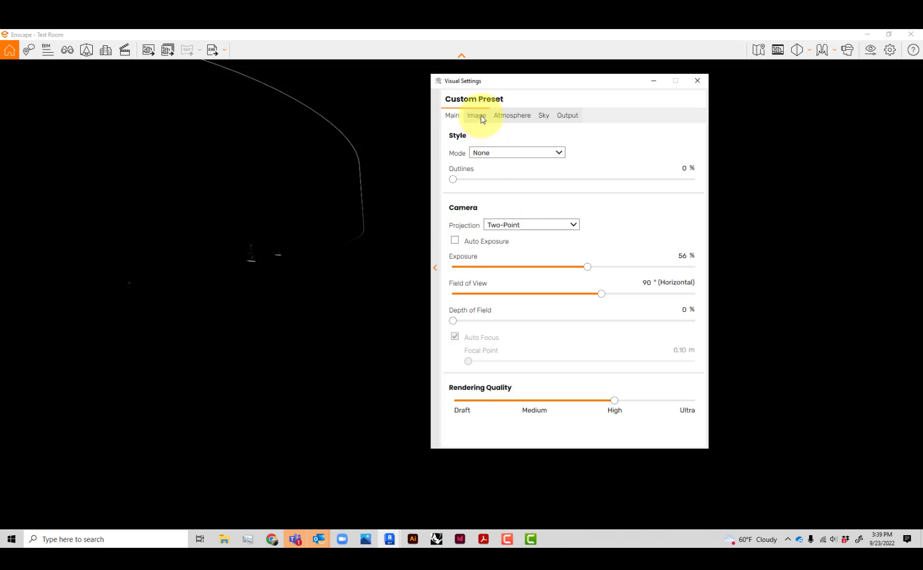
pyautogui.click(510, 122)
pyautogui.click(540, 114)
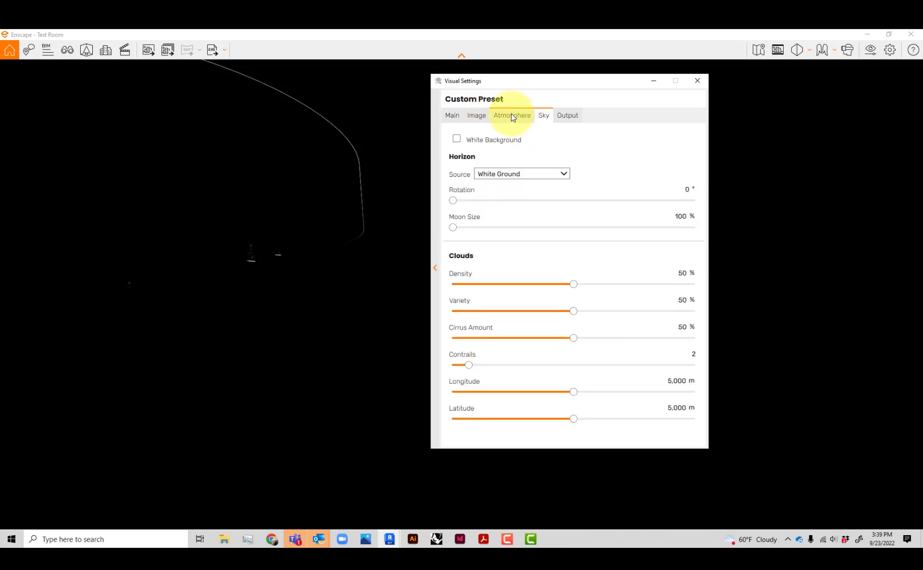
pyautogui.click(477, 114)
pyautogui.click(455, 154)
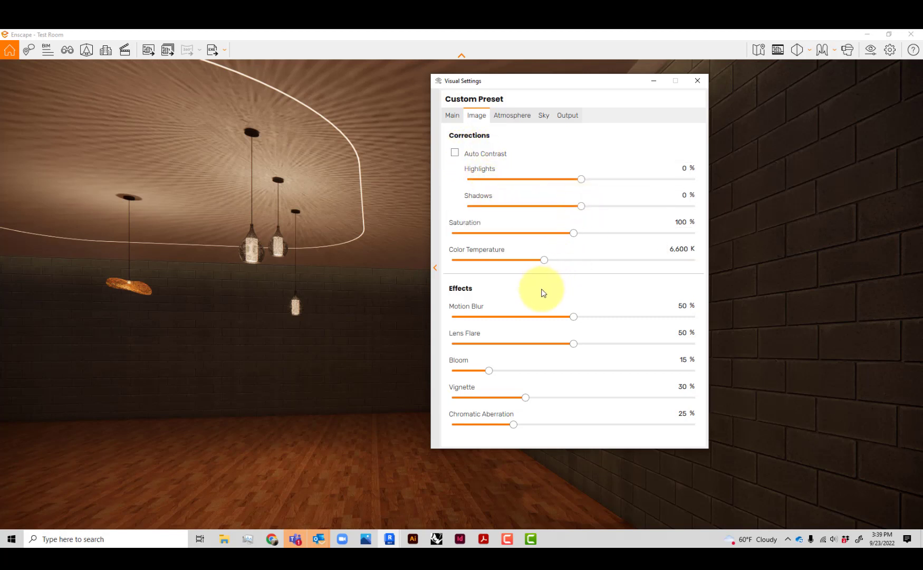
# - Examine the exposure, field of view, output, sky and image correction settings, along with artificial light and ambient brightness
pyautogui.click(452, 115)
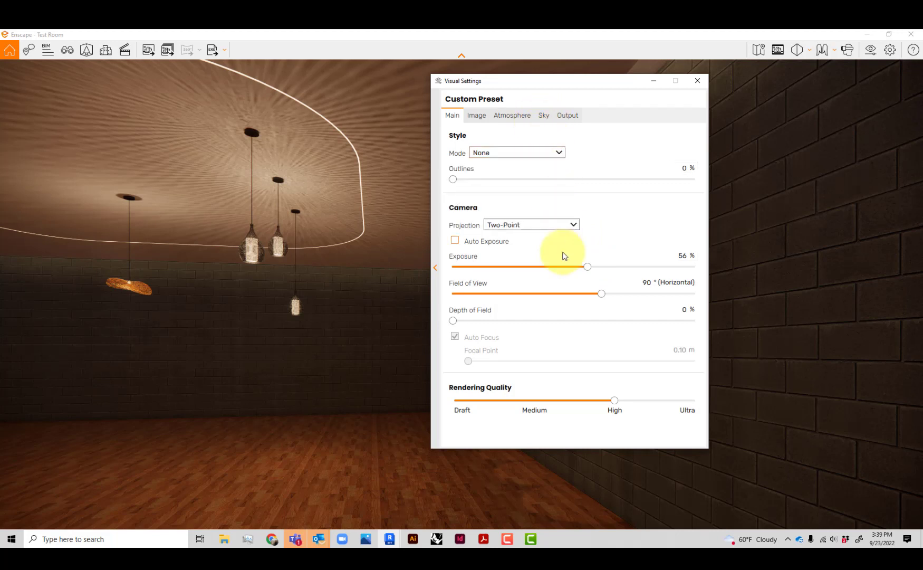
pyautogui.click(571, 116)
pyautogui.click(544, 117)
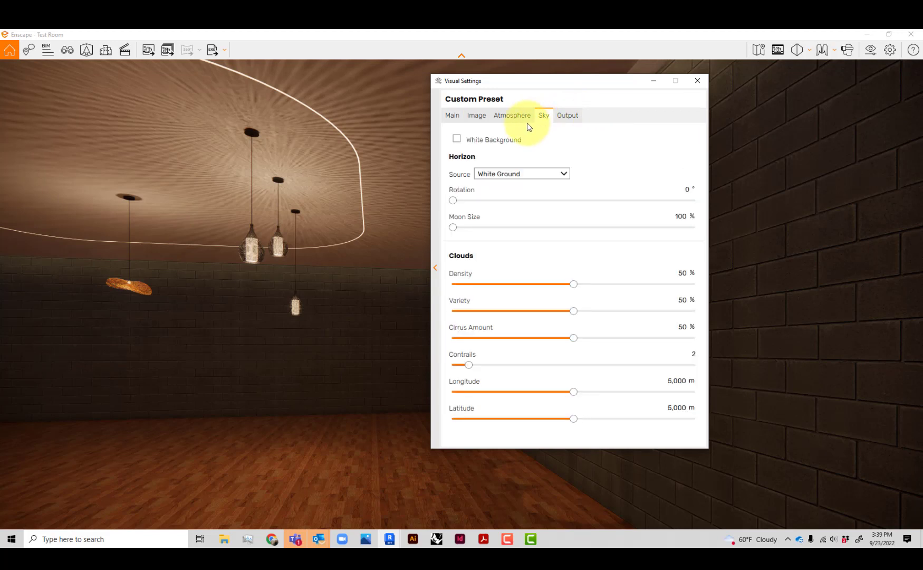
pyautogui.click(524, 122)
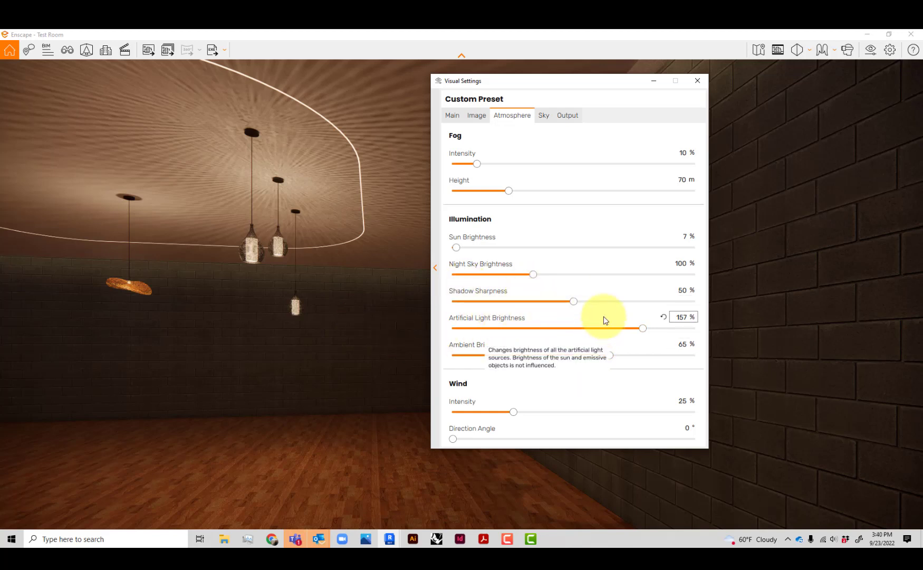
pyautogui.click(477, 116)
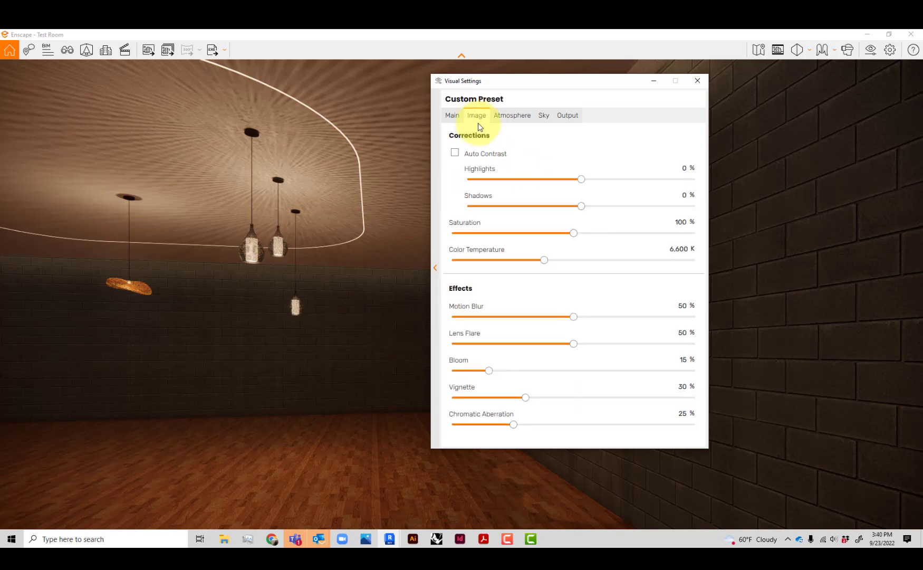
pyautogui.click(454, 118)
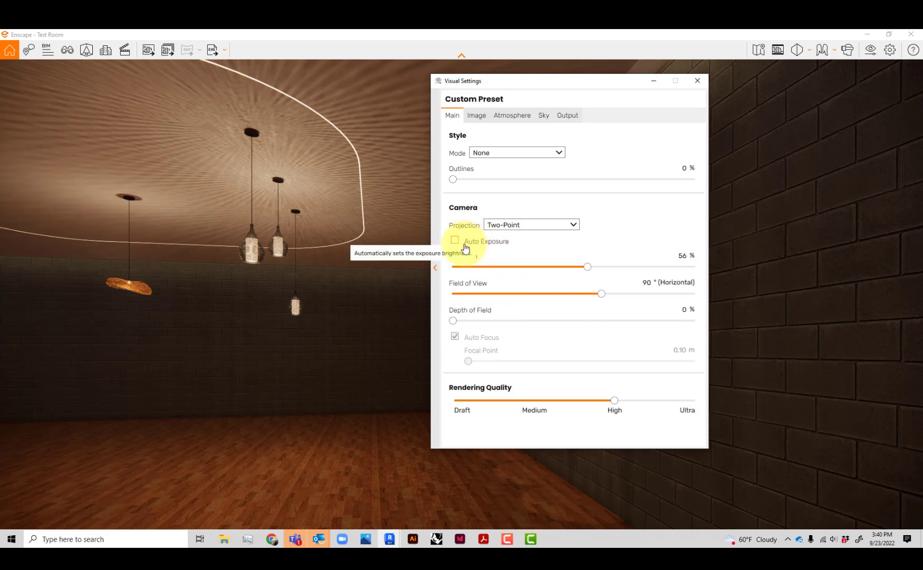
pyautogui.moveTo(295, 377); pyautogui.dragTo(296, 379)
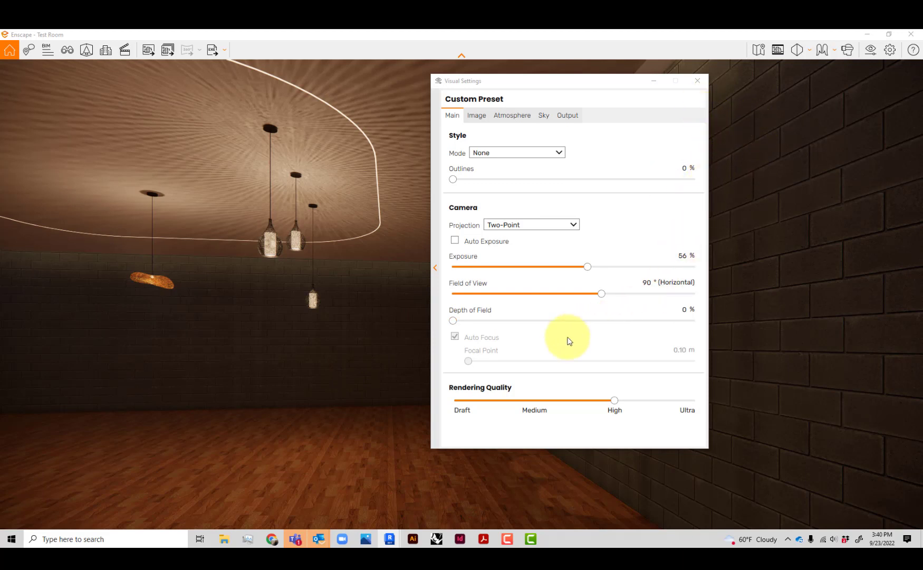
pyautogui.moveTo(565, 343)
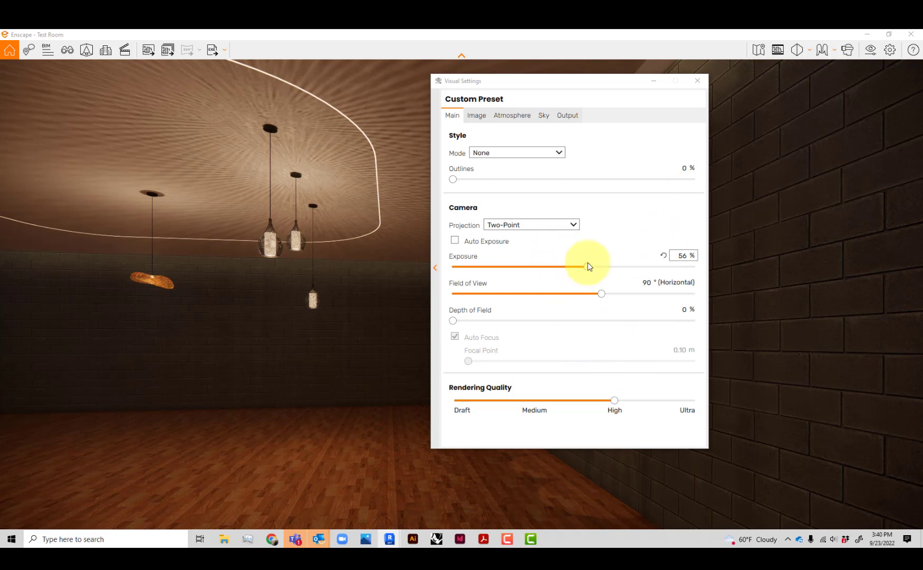
pyautogui.moveTo(614, 305)
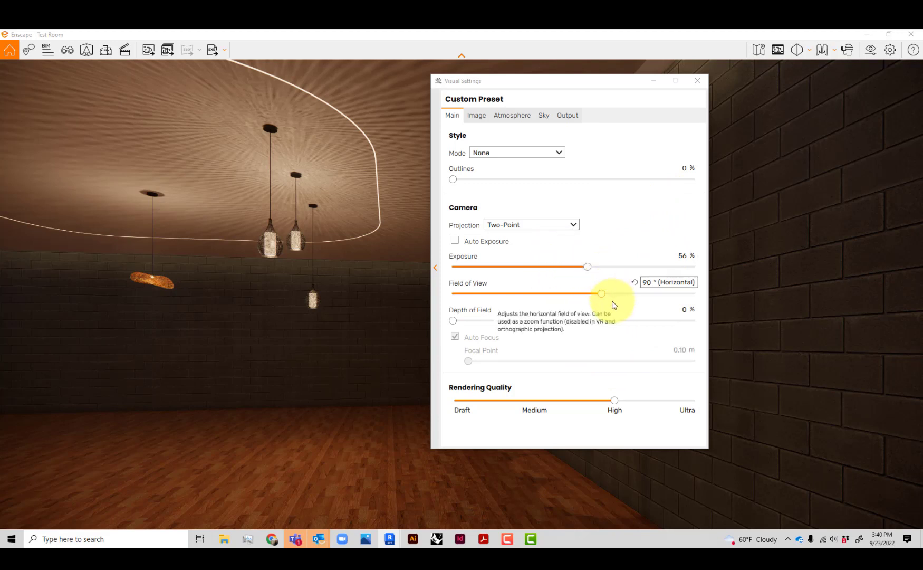
pyautogui.click(512, 114)
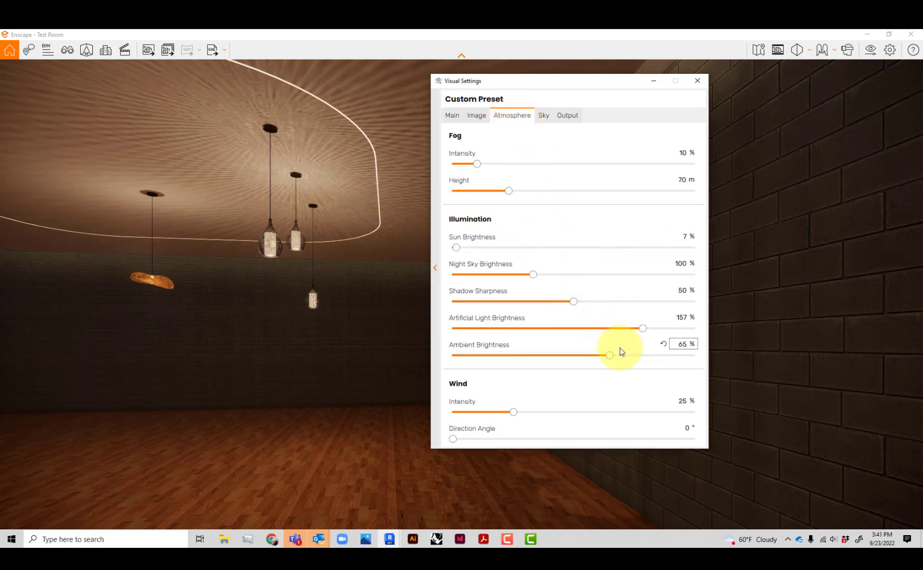
pyautogui.moveTo(620, 353)
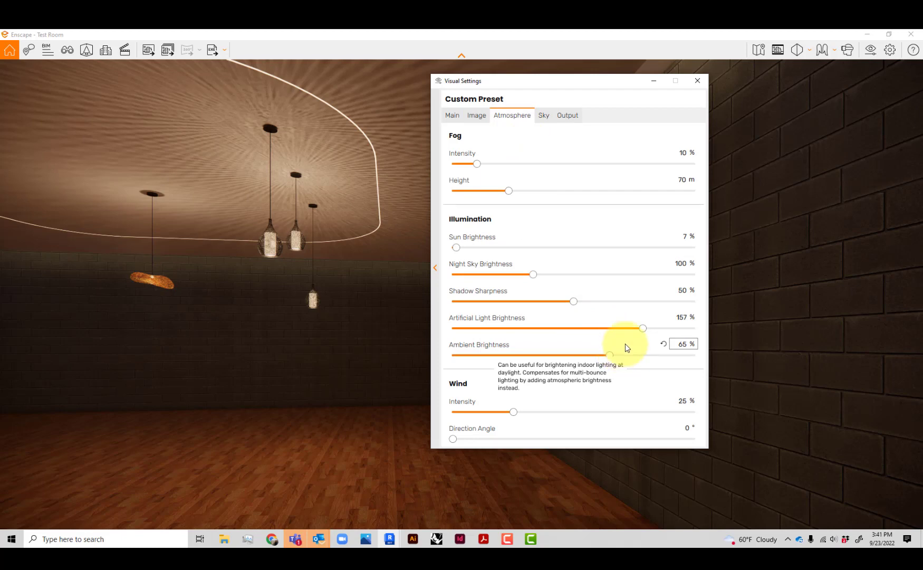